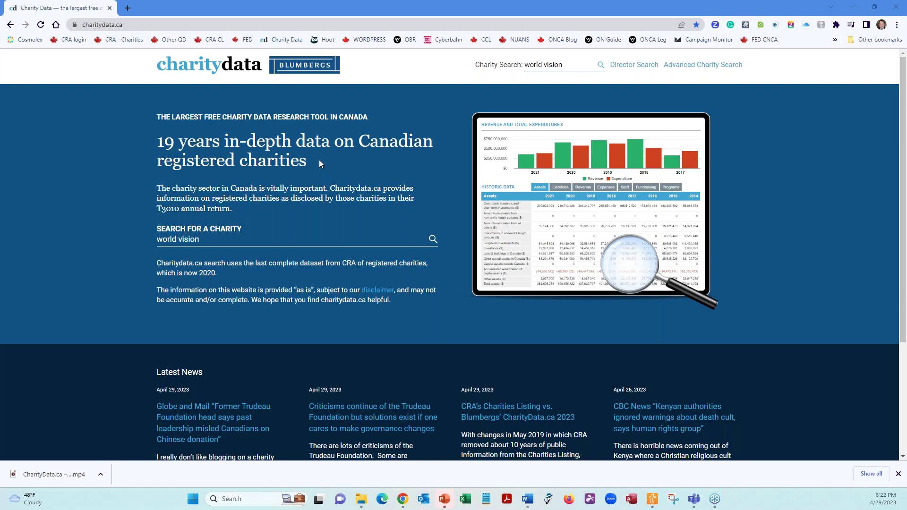
Search the charities for "world vision" and open the profile of World Vision Canada-Vision Mondiale Canada.
click(251, 240)
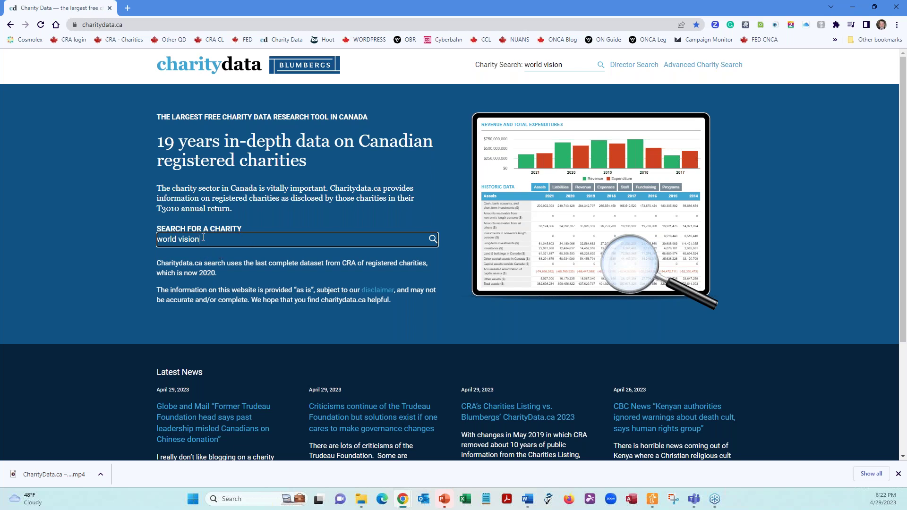
key(Return)
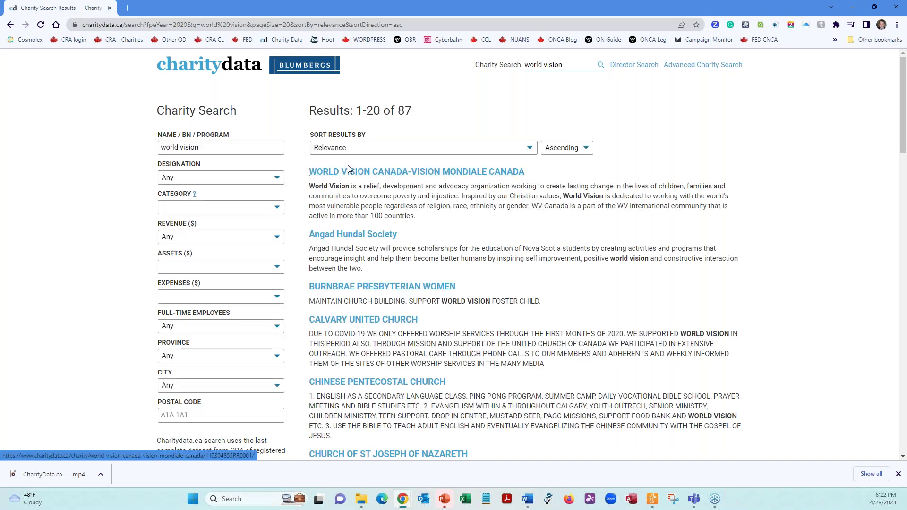
click(349, 170)
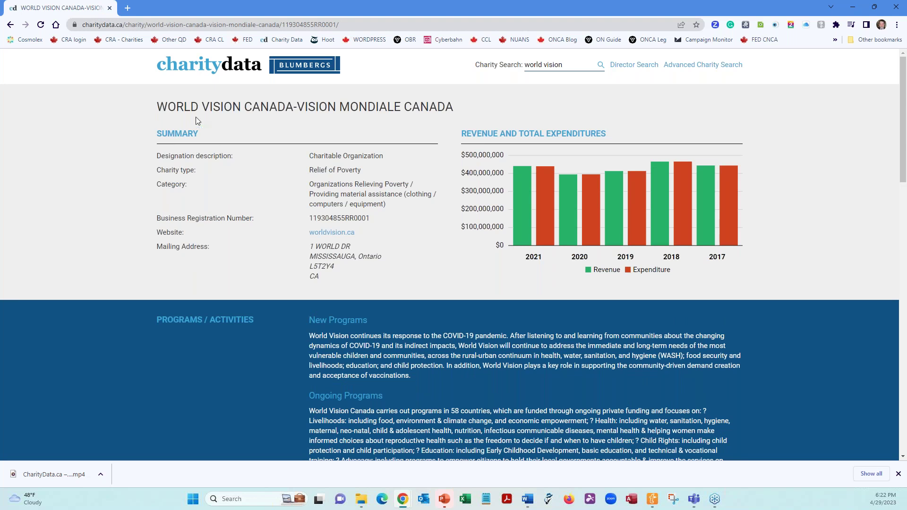
Examine World Vision Canada's programs and activities, historic financial data, and list of directors and trustees.
scroll(239, 208, down, 5)
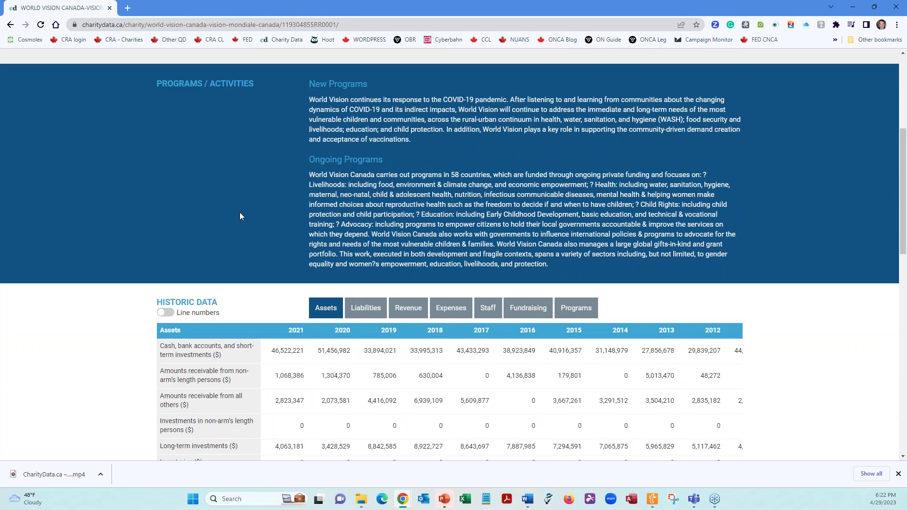
scroll(239, 204, down, 3)
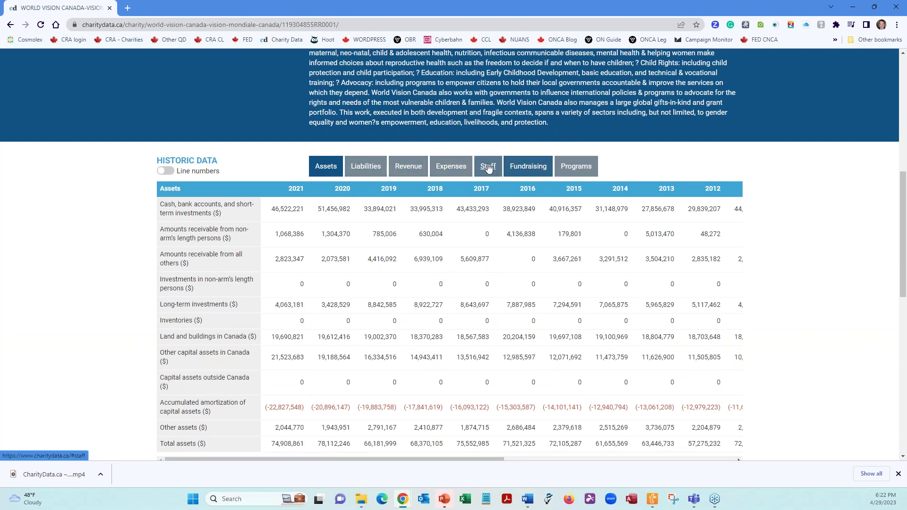
click(566, 173)
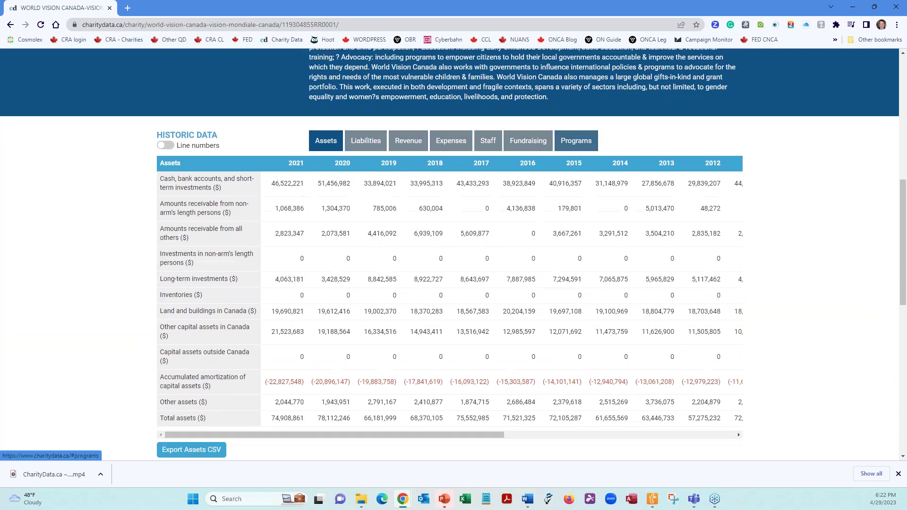
scroll(159, 198, up, 2)
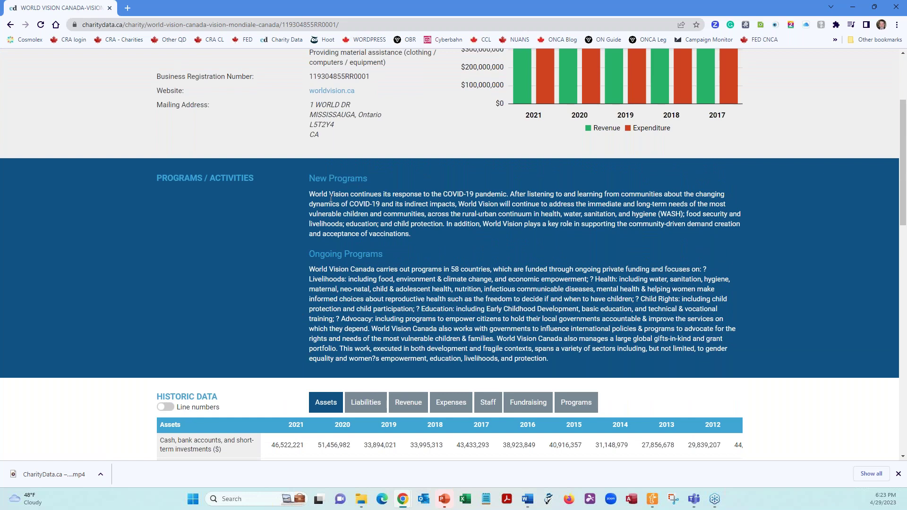
scroll(330, 198, down, 10)
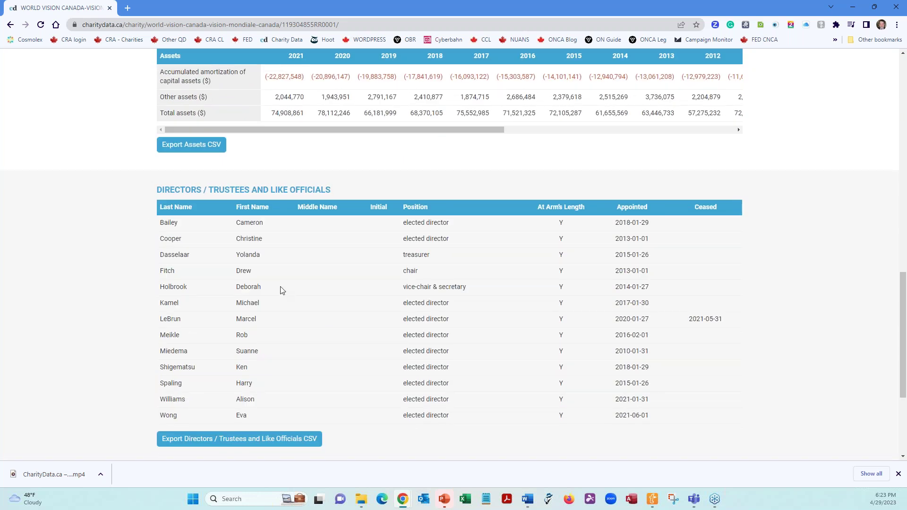
scroll(282, 290, up, 10)
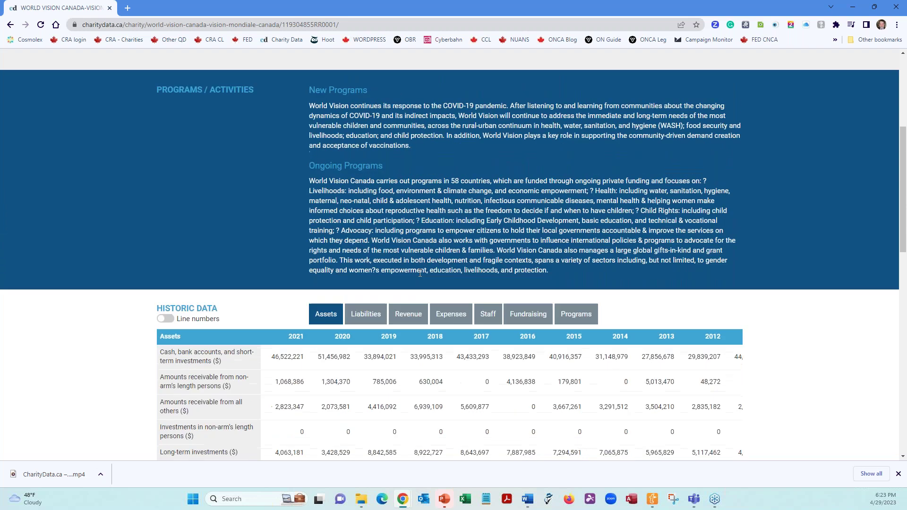
scroll(517, 223, up, 3)
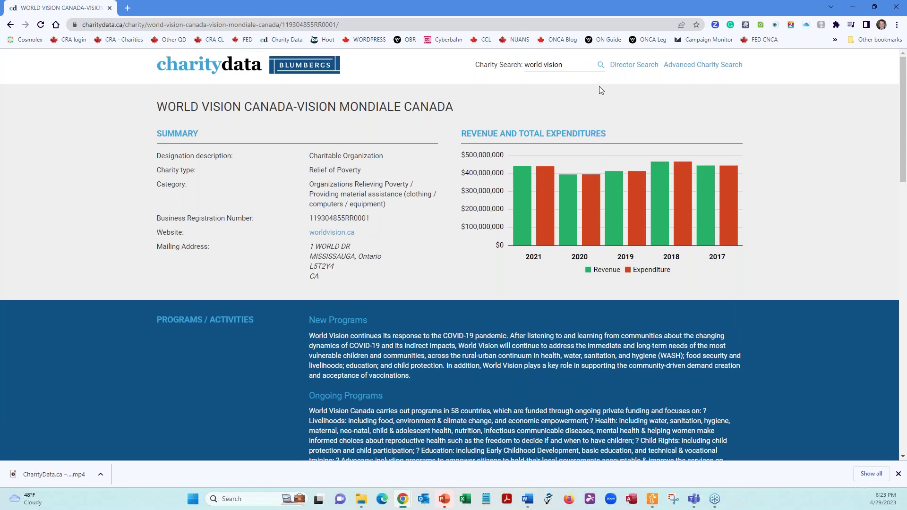
View the Director Search page and open the Advanced Charity Search.
click(618, 65)
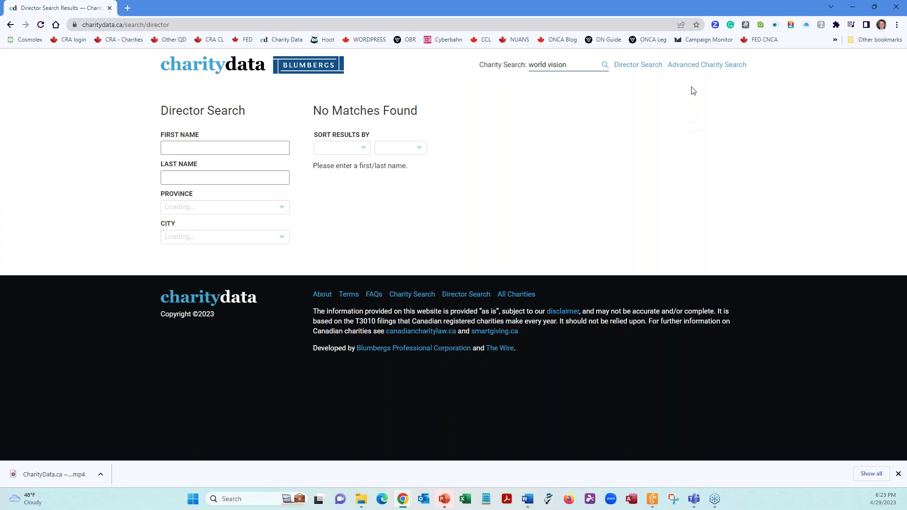
click(690, 69)
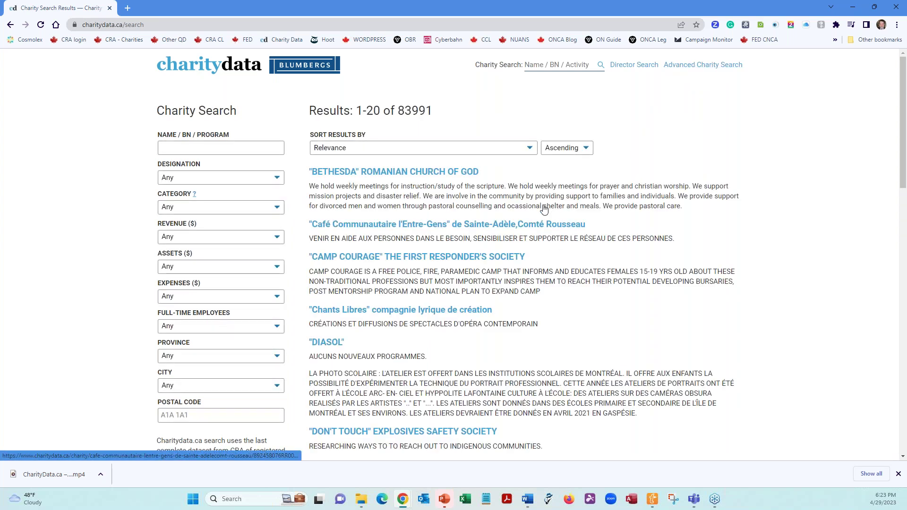
Sort the charity results by total expenditures on charitable activities and look through the ranked charities.
click(530, 148)
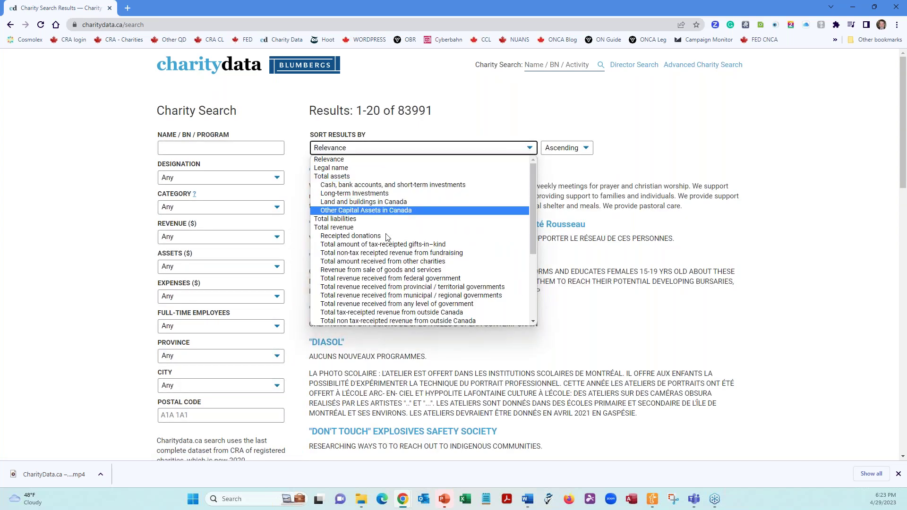
scroll(385, 246, down, 3)
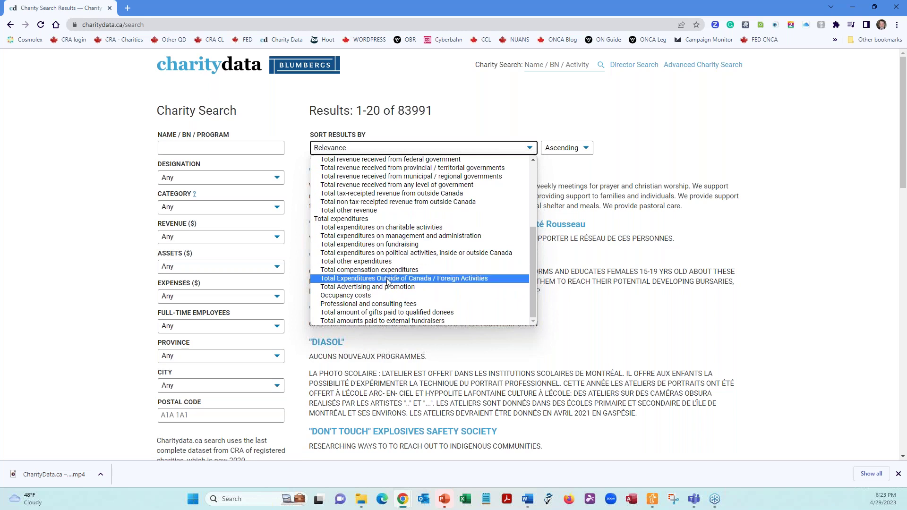
click(368, 229)
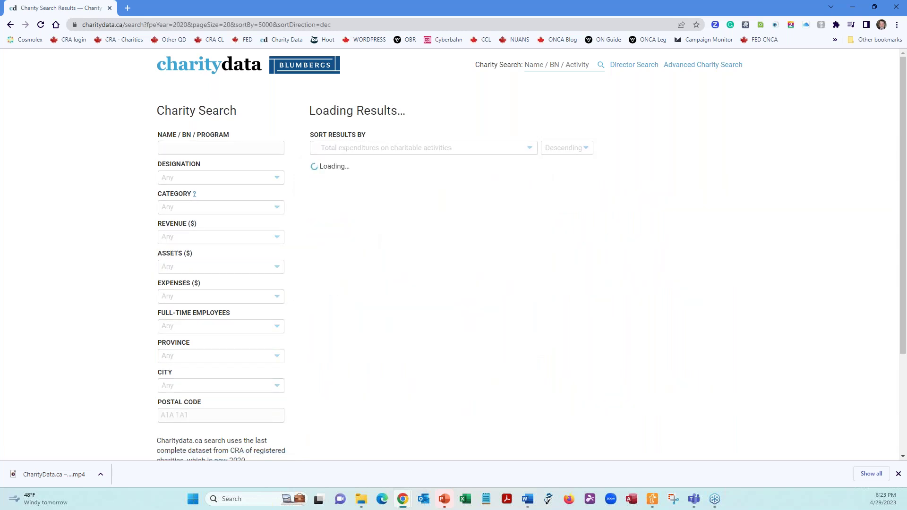
scroll(390, 246, down, 1)
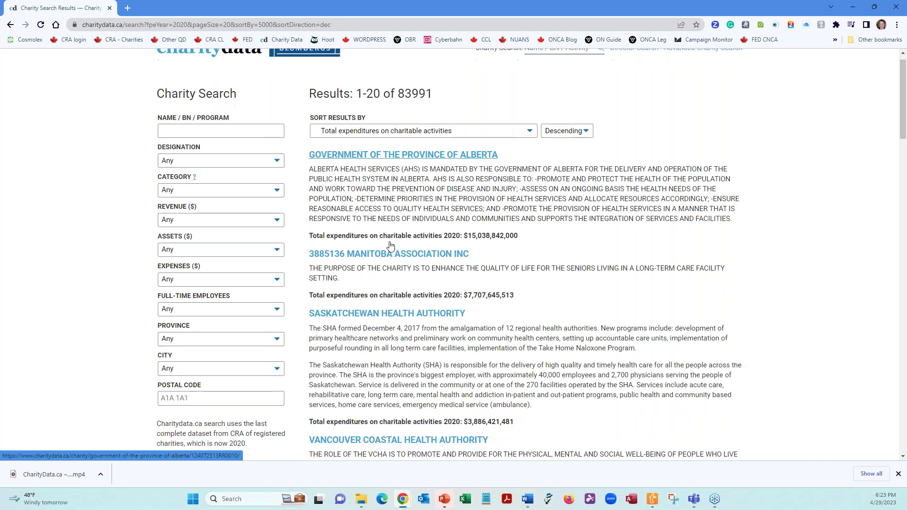
scroll(390, 246, down, 9)
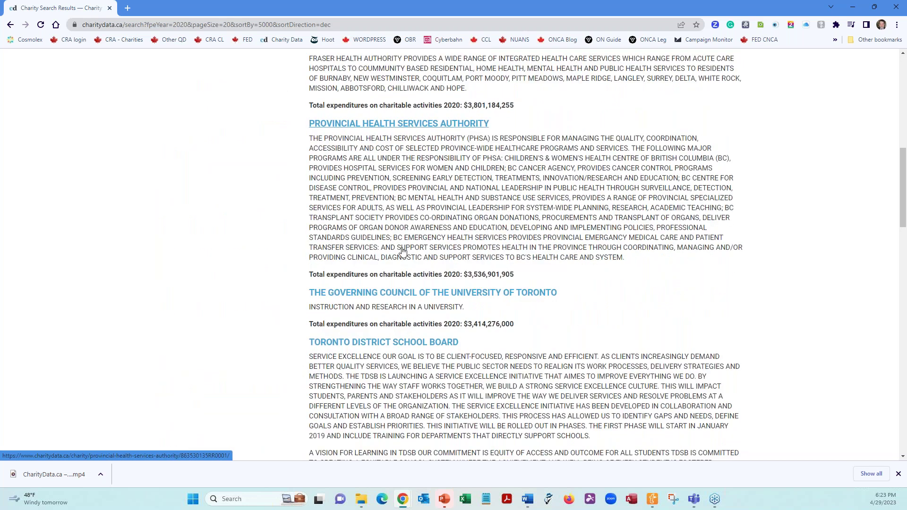
Set the sorting of the charity results back to Relevance.
scroll(403, 251, up, 10)
click(515, 150)
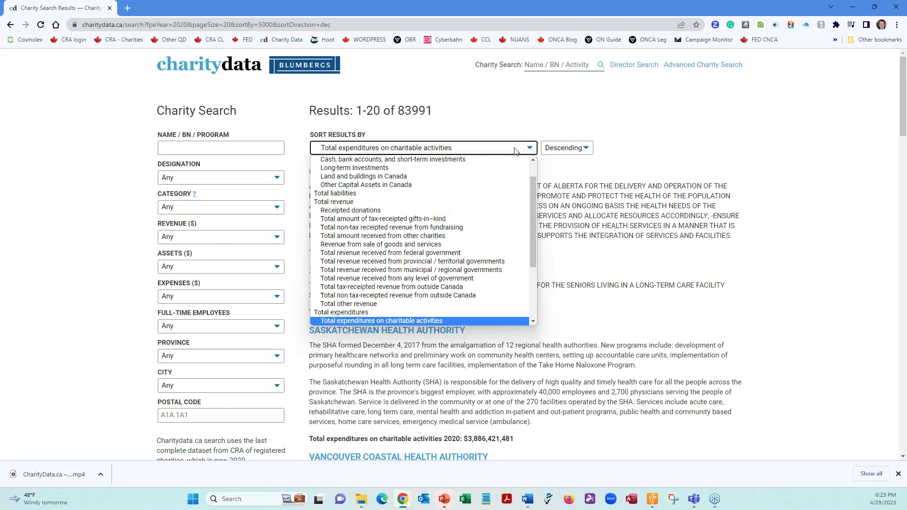
scroll(378, 175, up, 2)
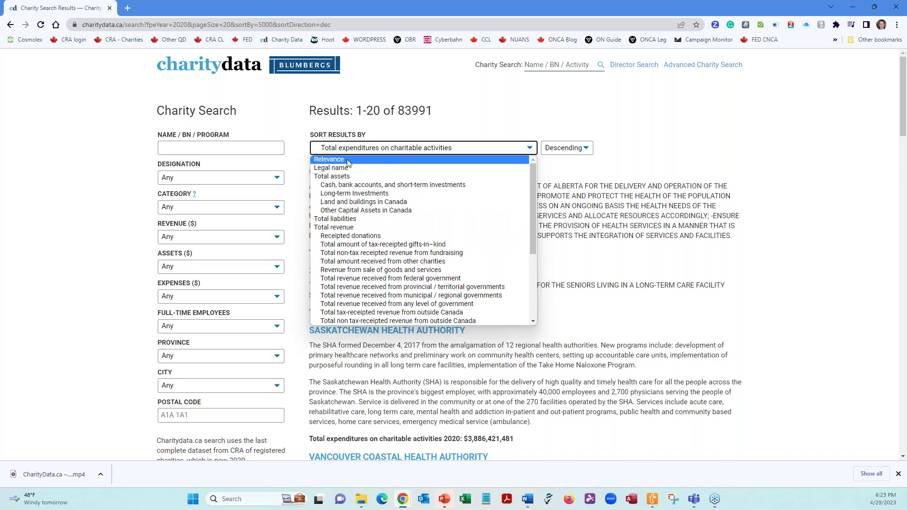
click(348, 161)
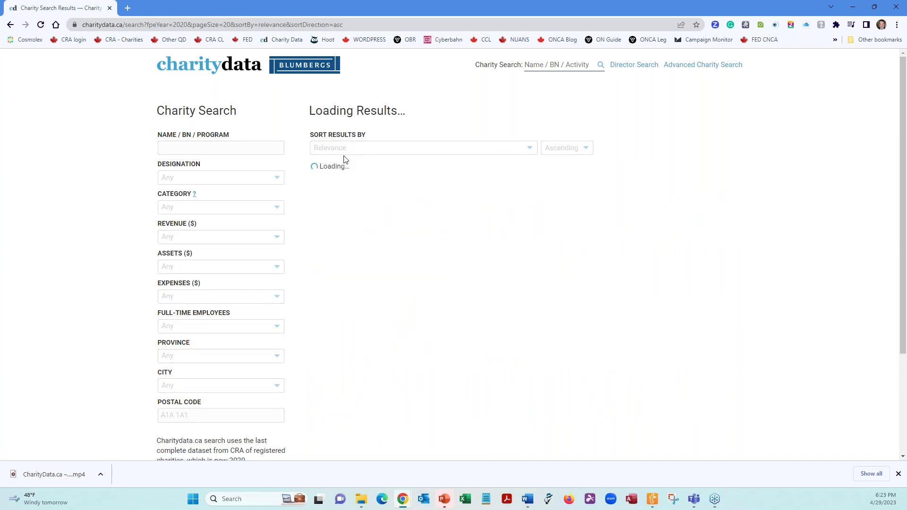
Check the designation options and filter the charities by the category Other Upholding Human Rights.
click(219, 179)
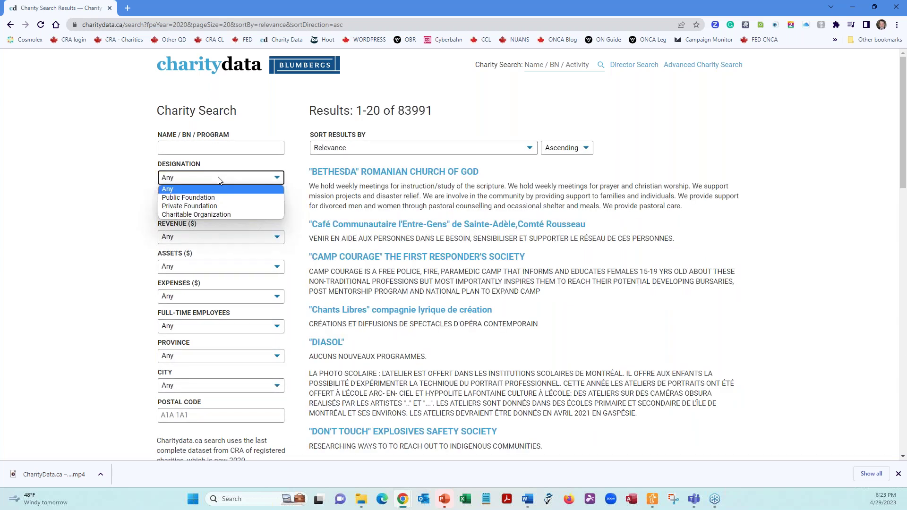
click(96, 184)
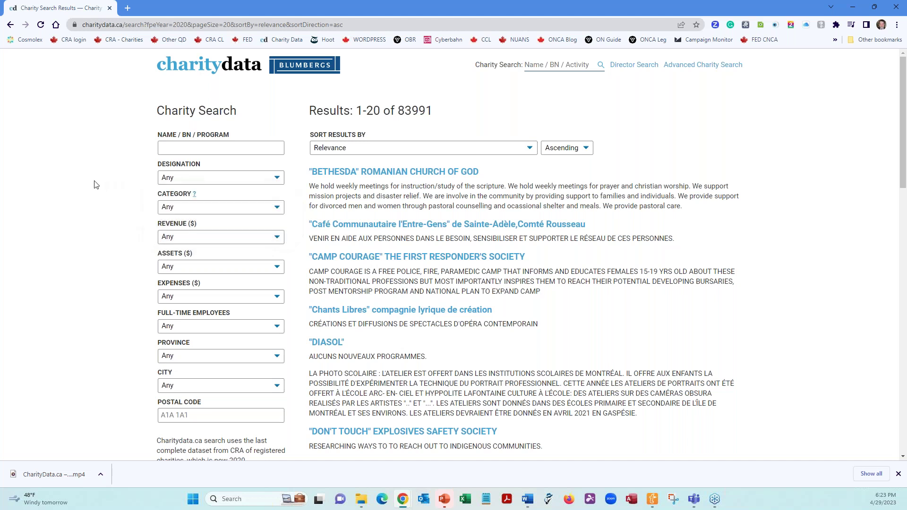
click(185, 206)
scroll(242, 268, down, 15)
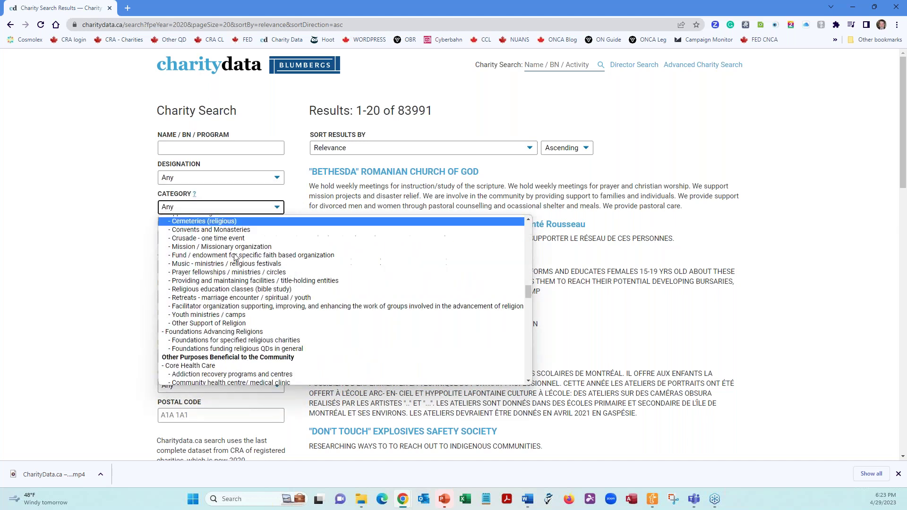
scroll(242, 268, down, 4)
scroll(227, 272, up, 7)
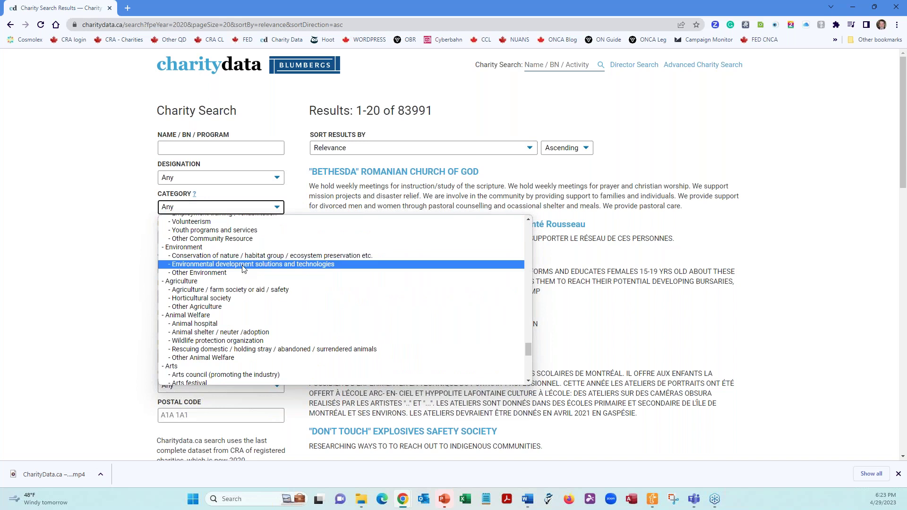
scroll(227, 298, up, 4)
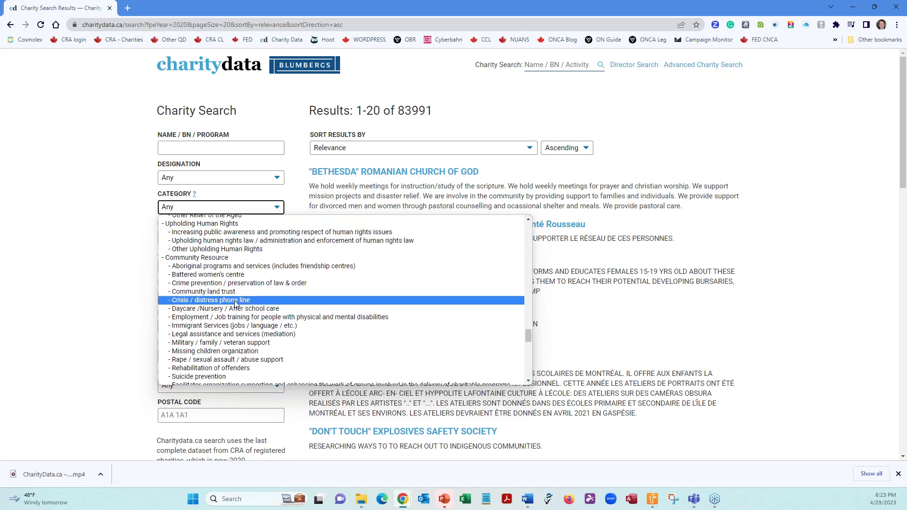
click(229, 249)
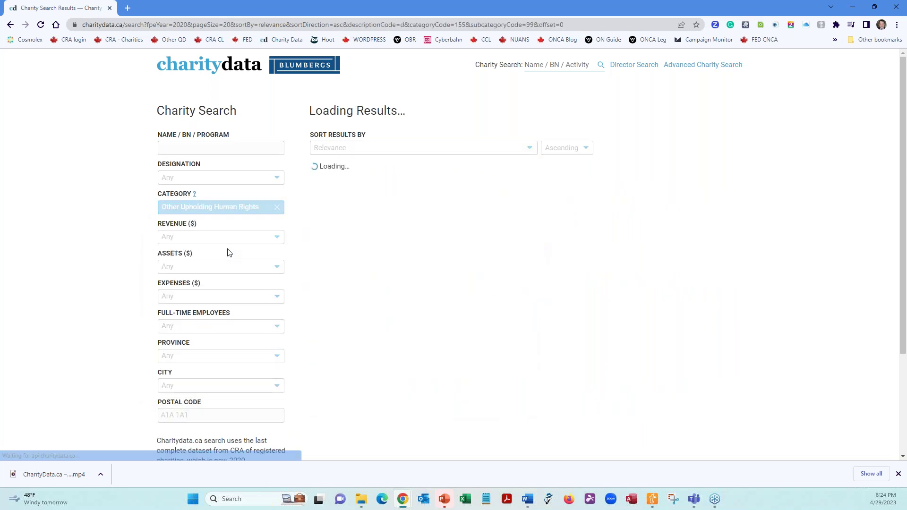
Look through the filtered human rights charities and remove the Other Upholding Human Rights category filter.
scroll(412, 245, down, 5)
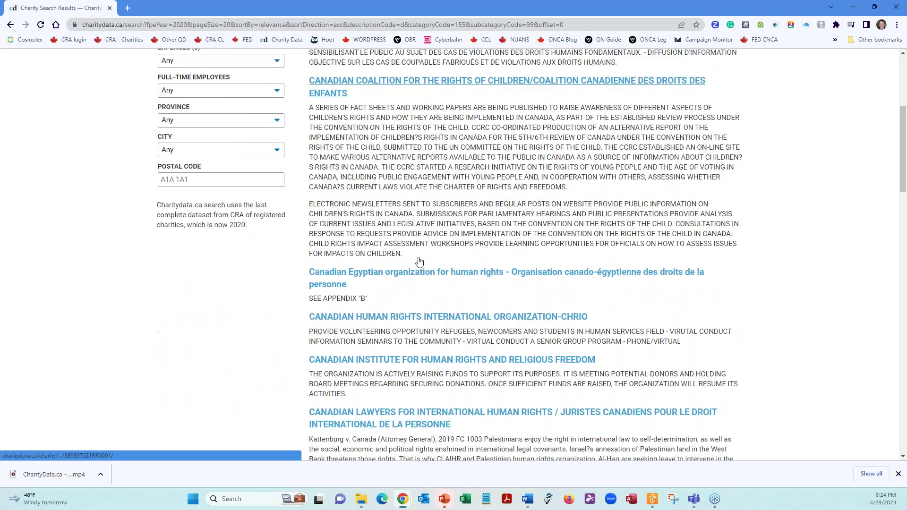
scroll(415, 274, up, 5)
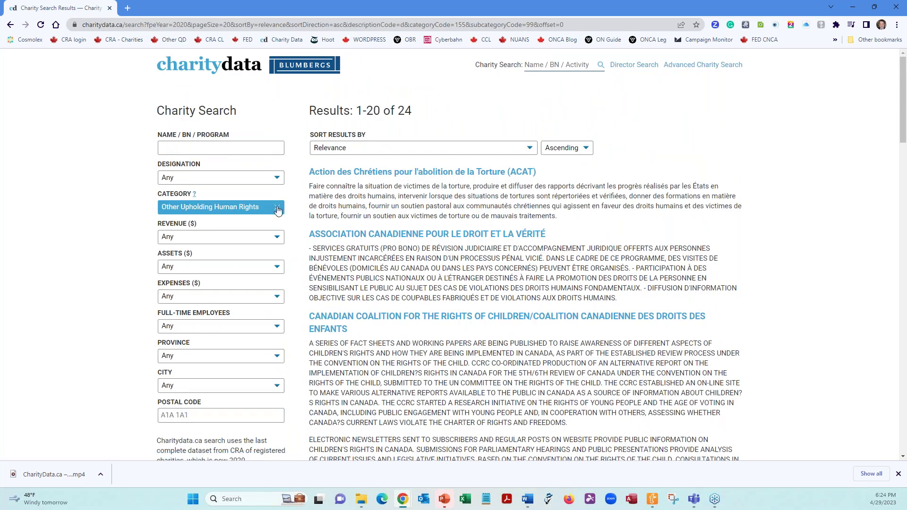
click(275, 208)
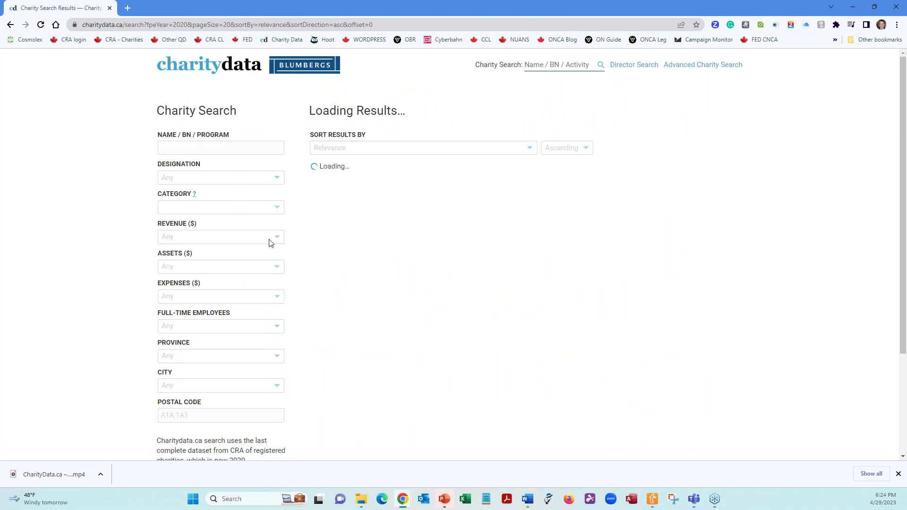
Check the available ranges of the Revenue, Assets and Expenses filters without choosing any.
click(278, 237)
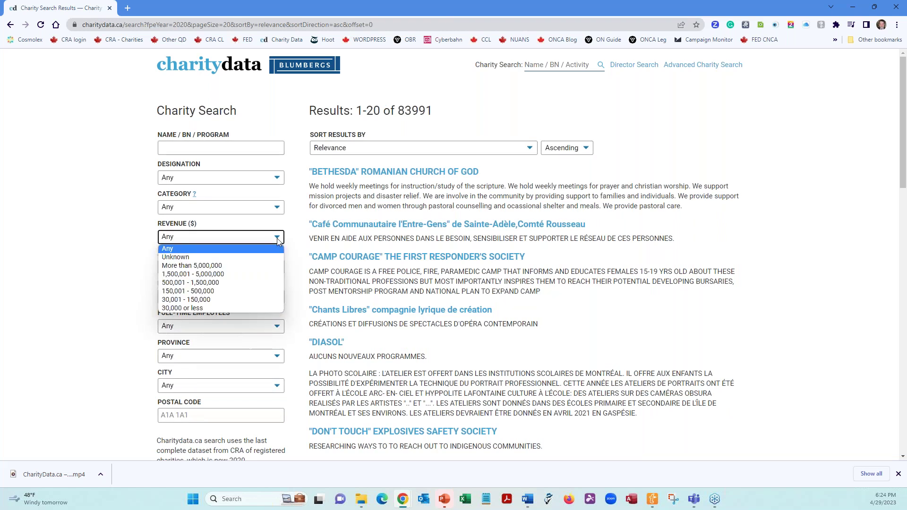
click(126, 229)
click(171, 269)
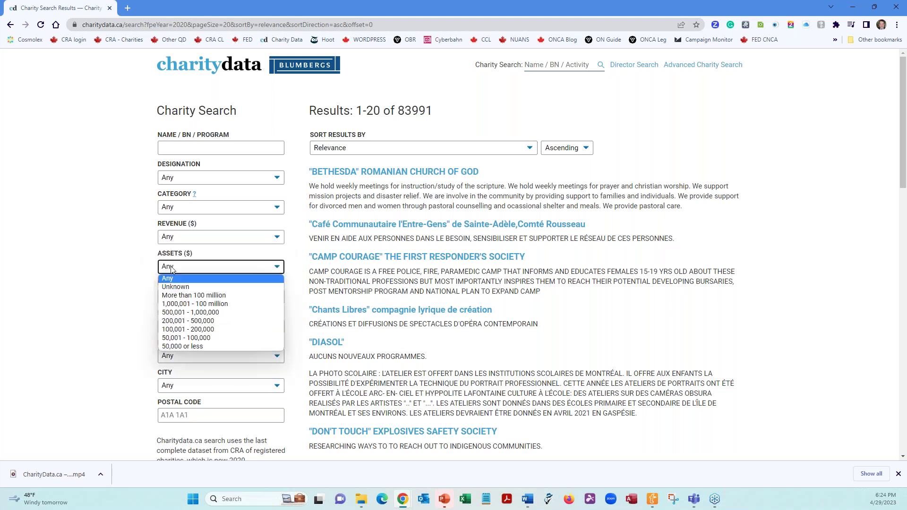
click(143, 259)
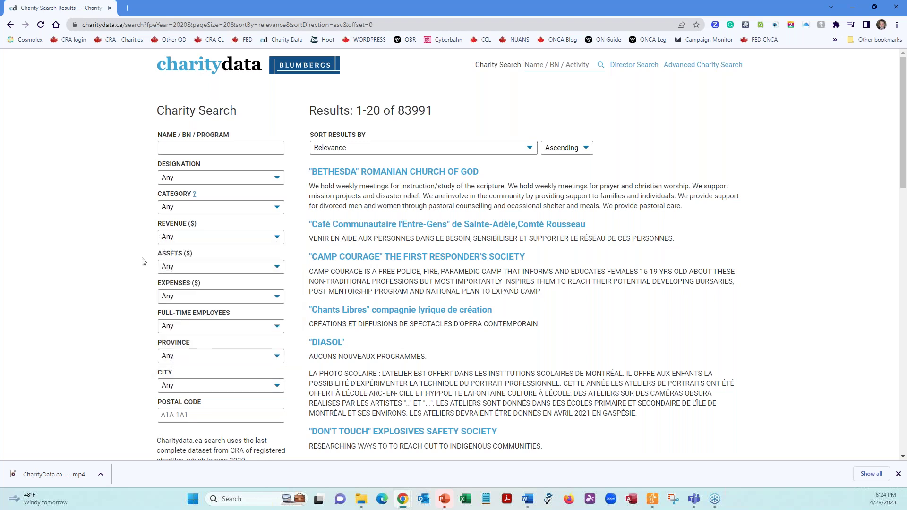
click(185, 298)
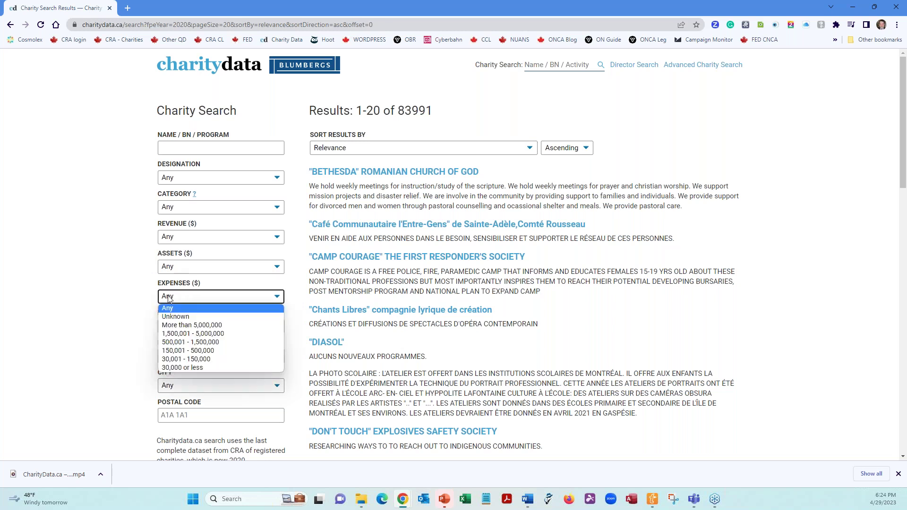
click(117, 299)
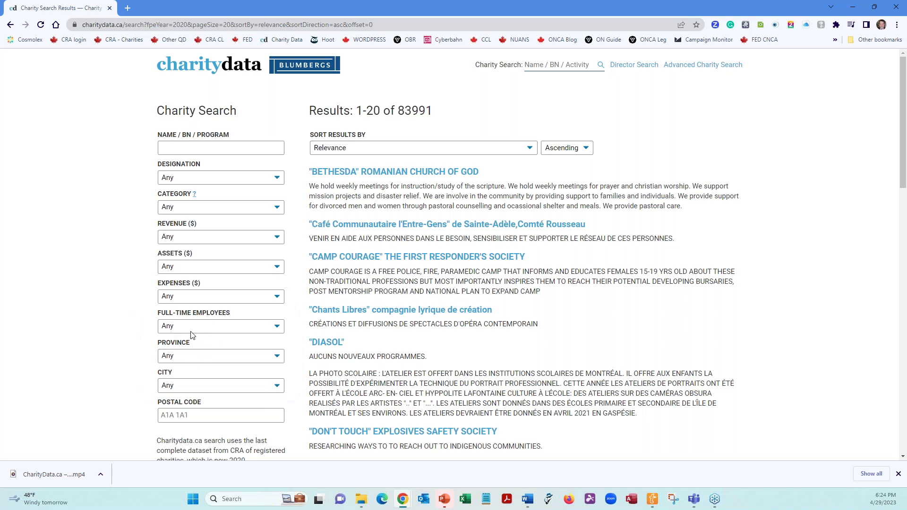
Filter the charities to those with more than 100 full-time employees and look through the results.
click(191, 330)
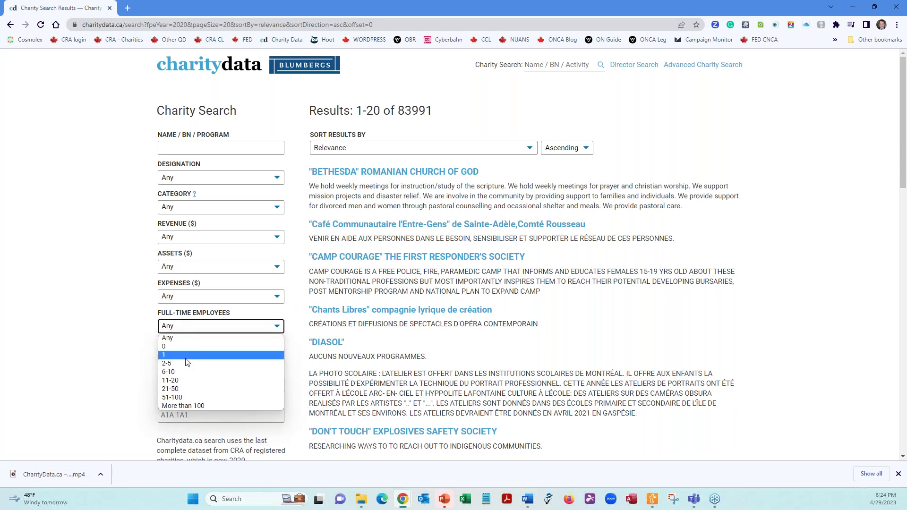
click(211, 405)
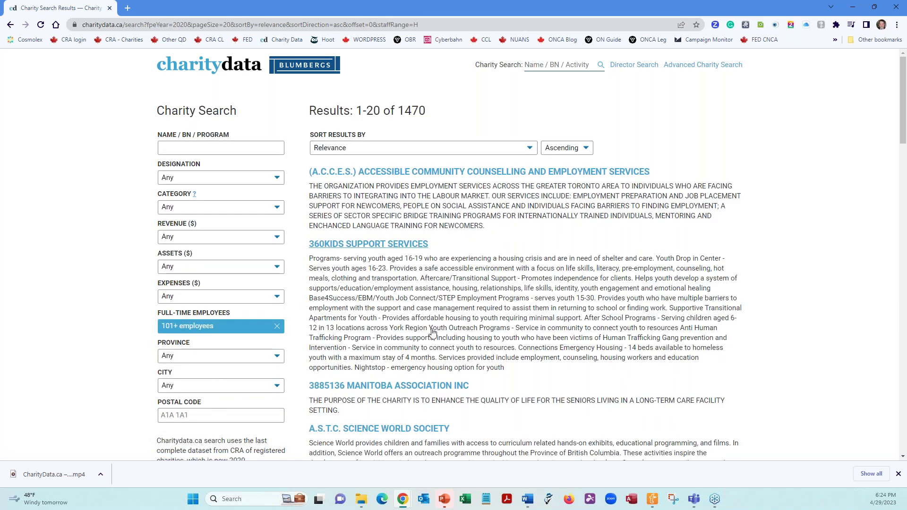
scroll(421, 333, down, 1)
scroll(420, 334, down, 10)
scroll(412, 328, up, 11)
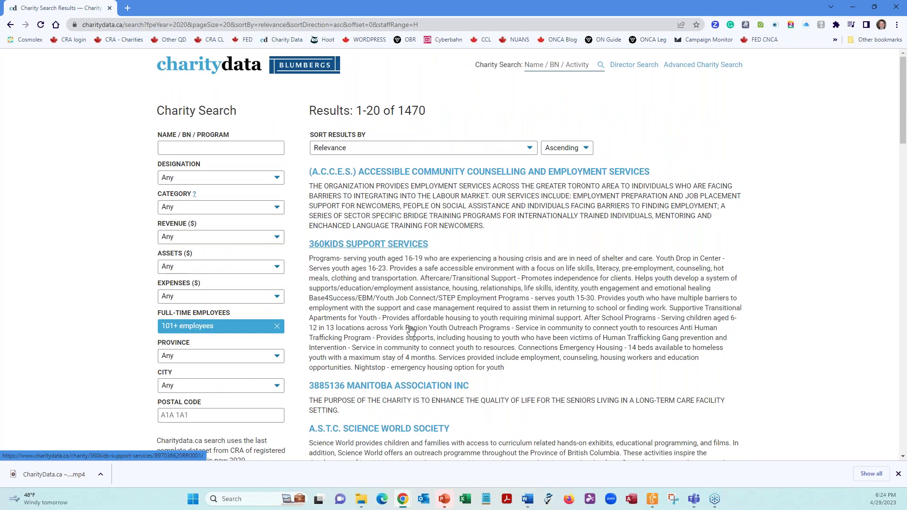
Narrow the charity results to the province British Columbia.
scroll(406, 325, down, 1)
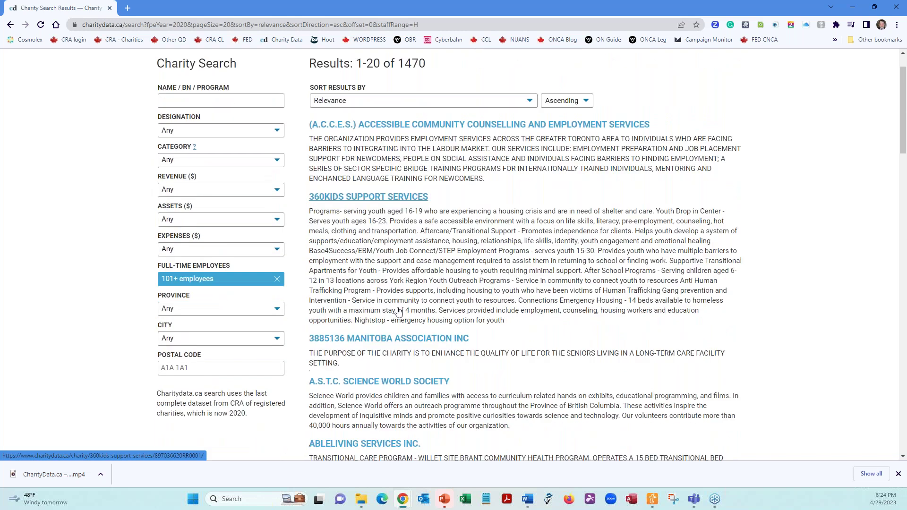
click(259, 310)
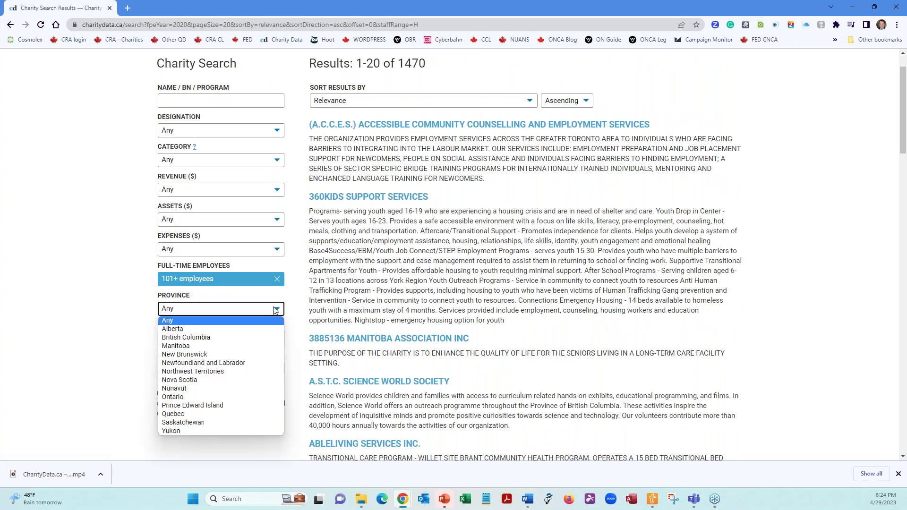
click(199, 338)
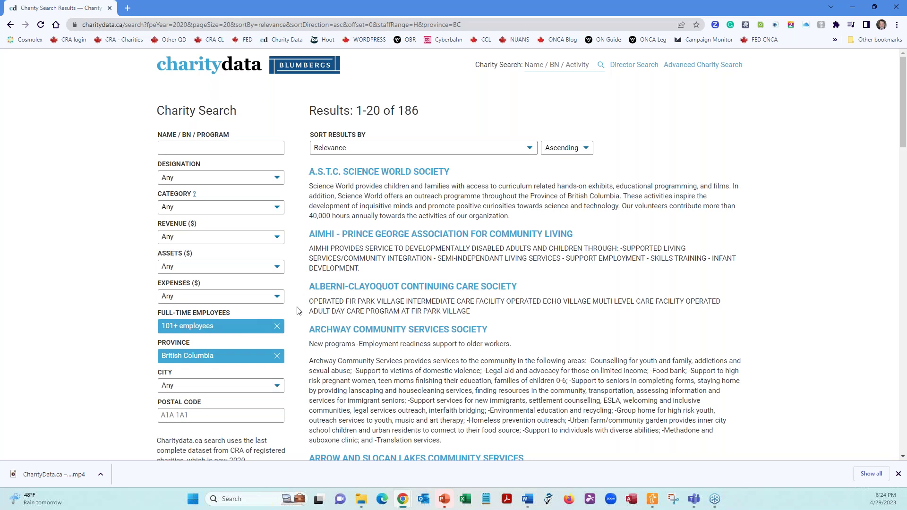
Narrow the charity results to the city VANCOUVER and look through the listed charities.
click(254, 388)
scroll(231, 368, down, 5)
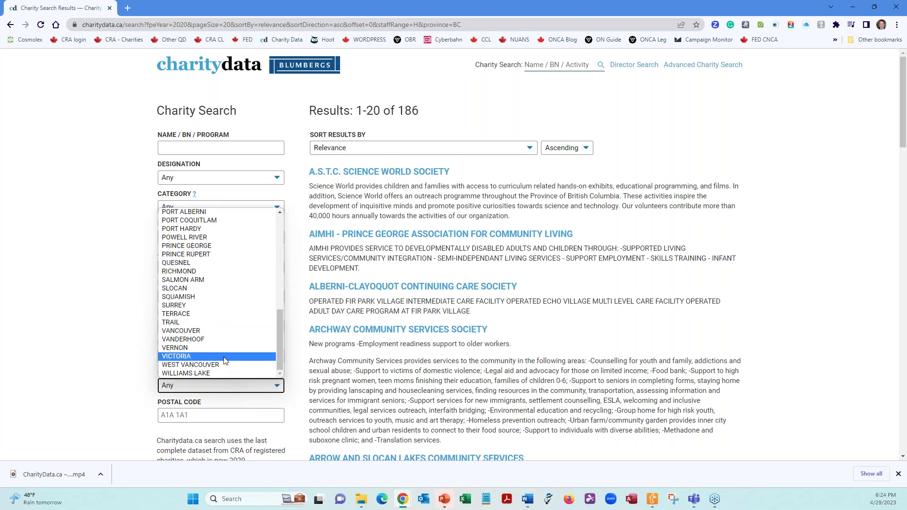
click(205, 334)
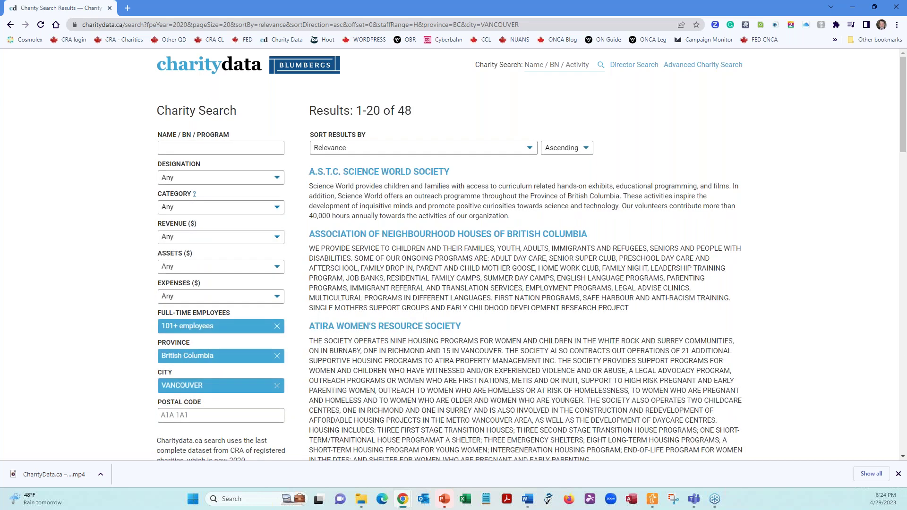
scroll(339, 352, down, 10)
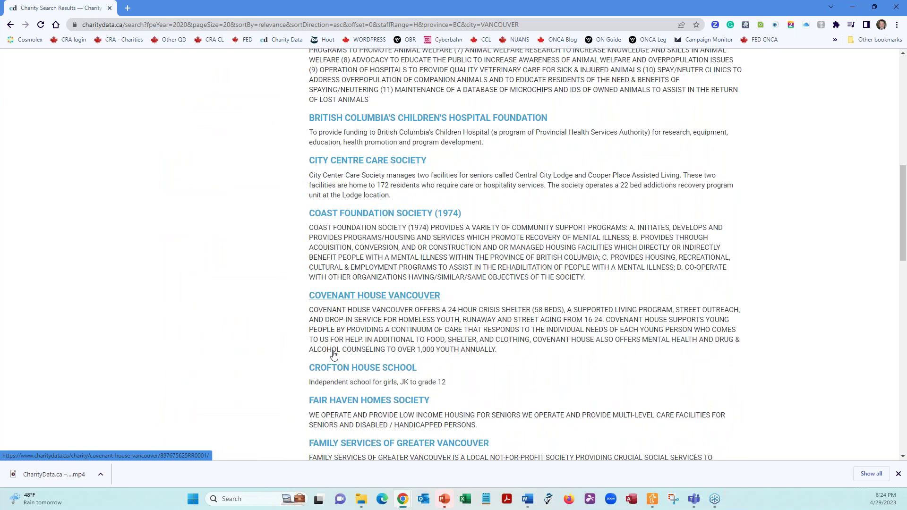
scroll(334, 356, up, 9)
scroll(333, 350, up, 1)
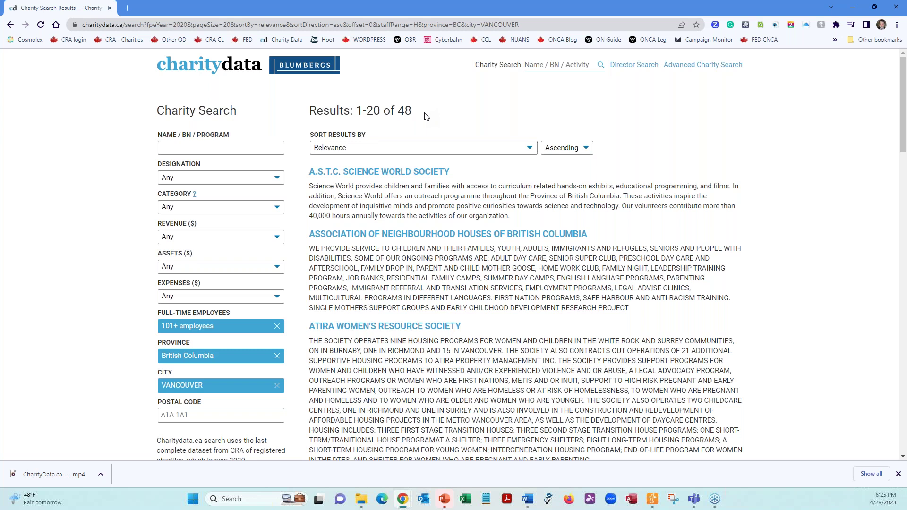
Open the Canada Revenue Agency's bookmarked list of charities and examine its basic search page.
click(209, 41)
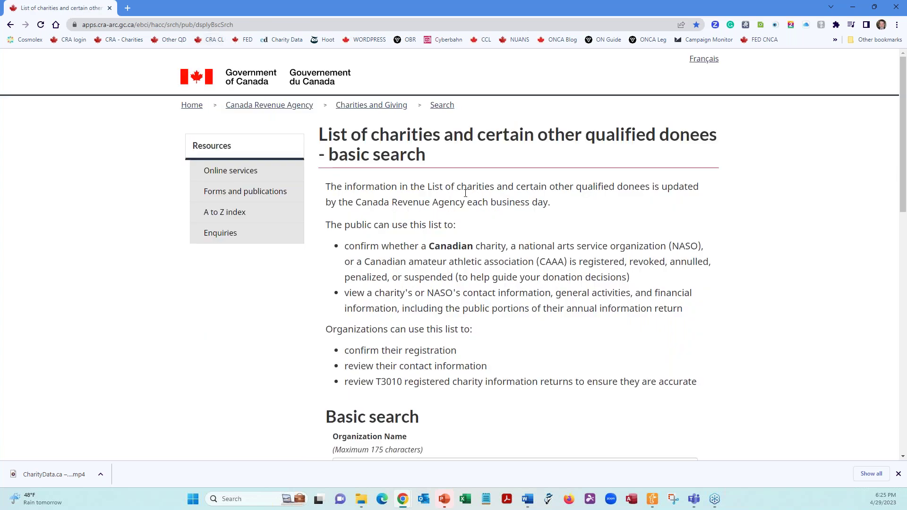
scroll(460, 188, down, 4)
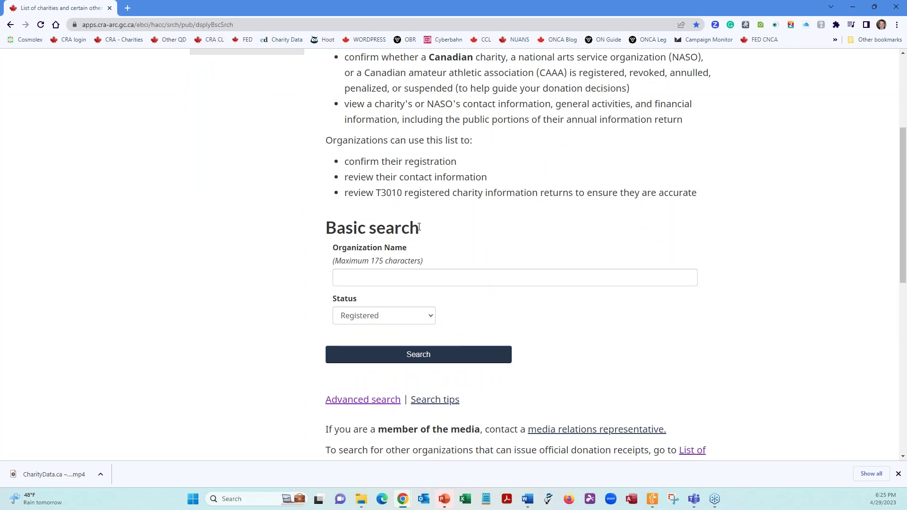
scroll(424, 233, up, 4)
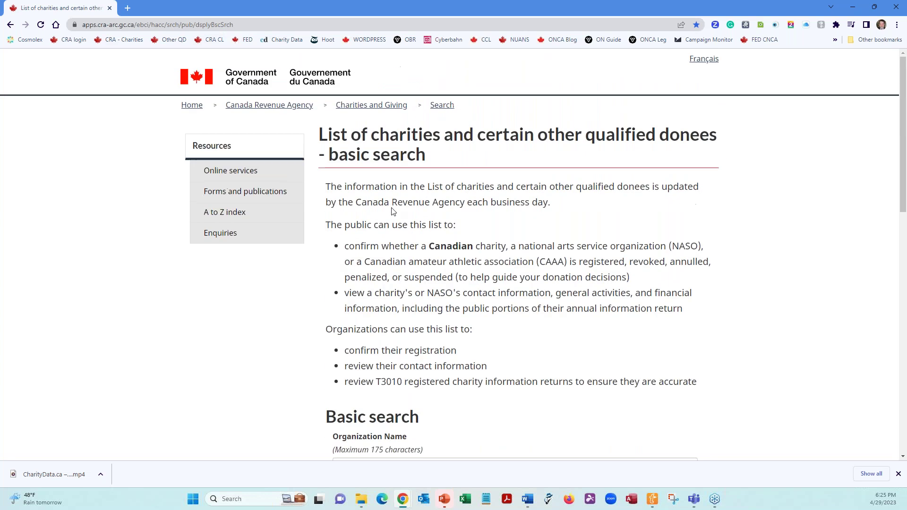
Return to the Charitydata.ca search results and open the site's home page.
click(9, 25)
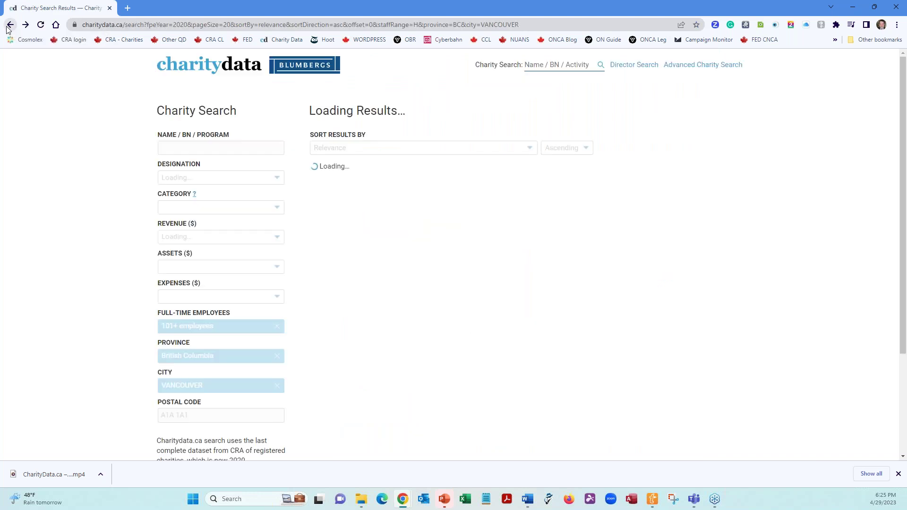
click(200, 66)
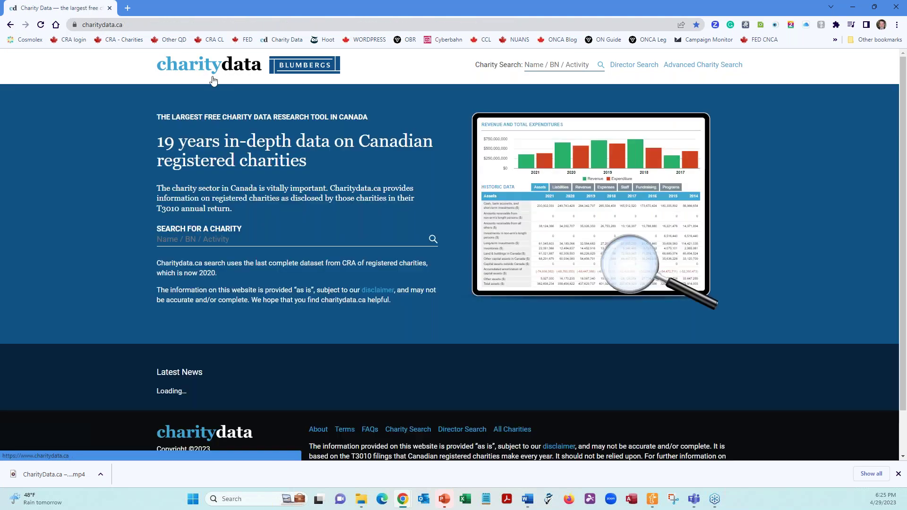